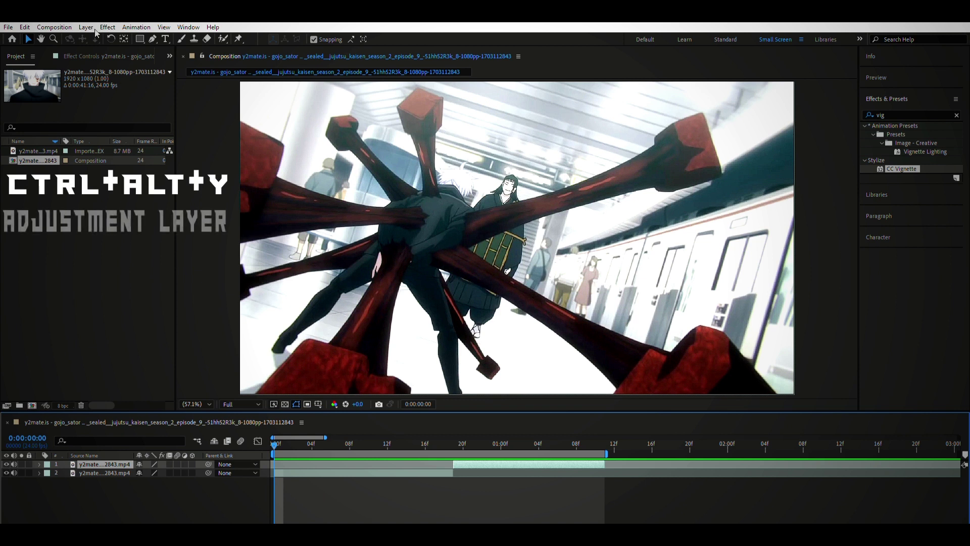
- Create a new adjustment layer on top of both anime clips with Ctrl+Alt+Y
{"action": "key", "text": "ctrl+alt+y"}
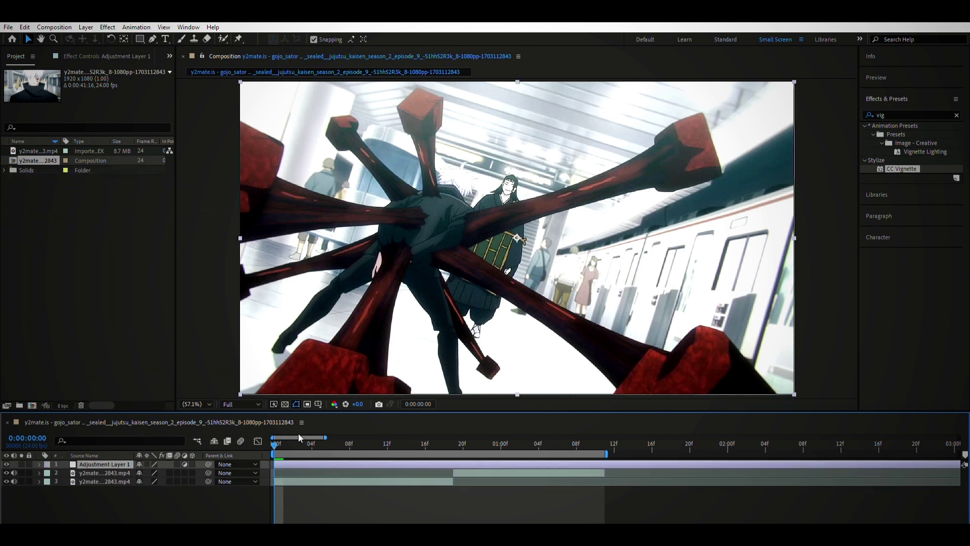
- Slide the adjustment layer to the cut and split it at frames 19, 20 and 21
{"action": "left_click_drag", "start_coordinate": [308, 462], "coordinate": [463, 461]}
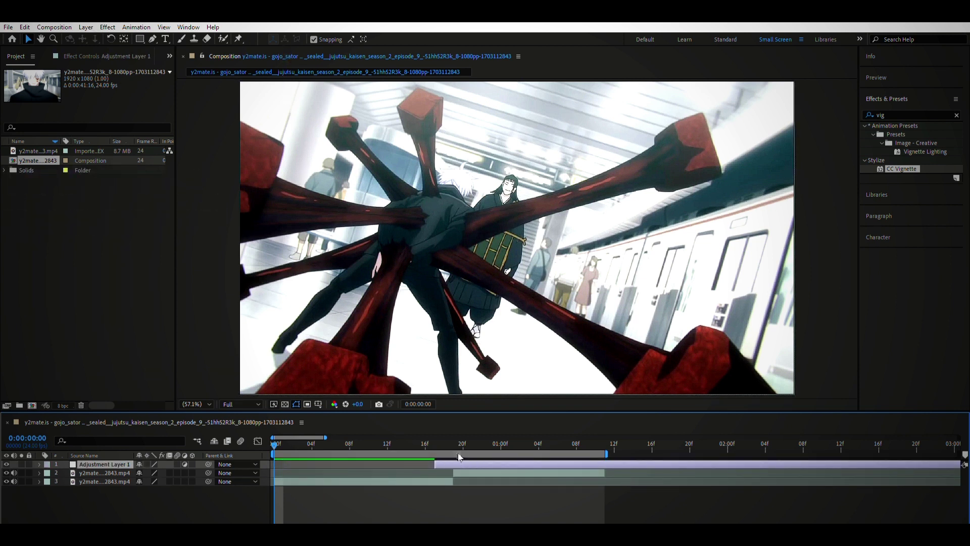
{"action": "left_click", "coordinate": [456, 439]}
{"action": "key", "text": "ctrl+shift+d"}
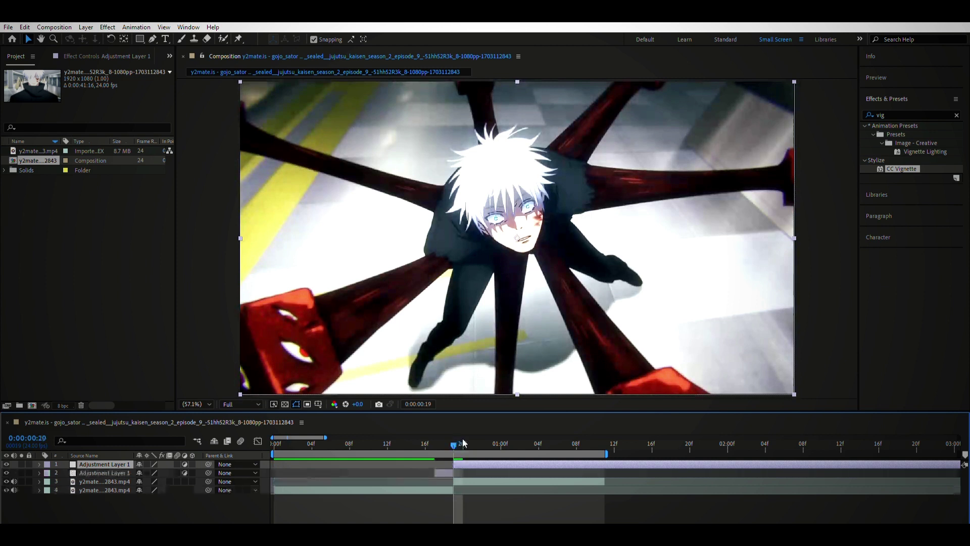
{"action": "left_click", "coordinate": [464, 443]}
{"action": "key", "text": "ctrl+shift+d"}
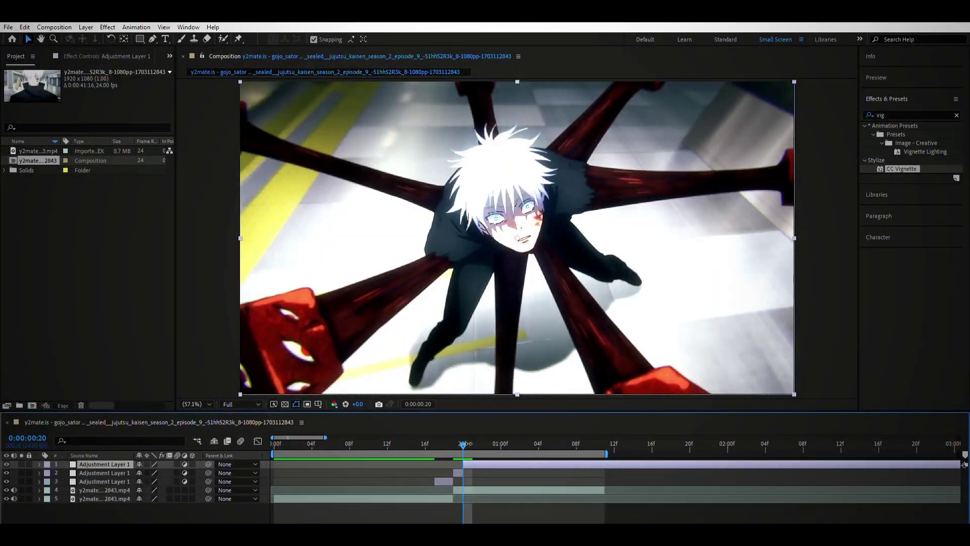
{"action": "left_click", "coordinate": [469, 440]}
{"action": "key", "text": "ctrl+shift+d"}
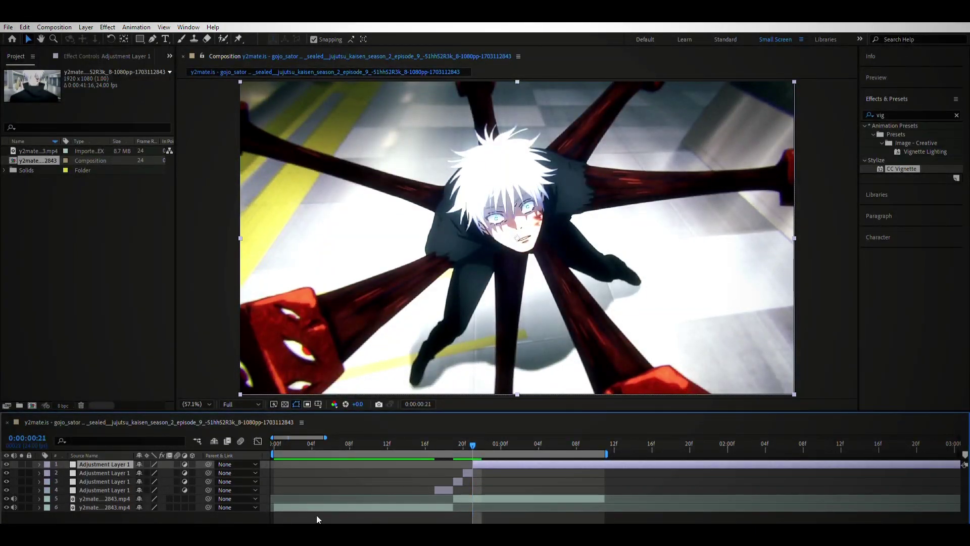
- Trim the earliest piece to start at frame 18, delete the extra piece, and select the frame-19 layer
{"action": "key", "text": "equal"}
{"action": "left_click", "coordinate": [539, 443]}
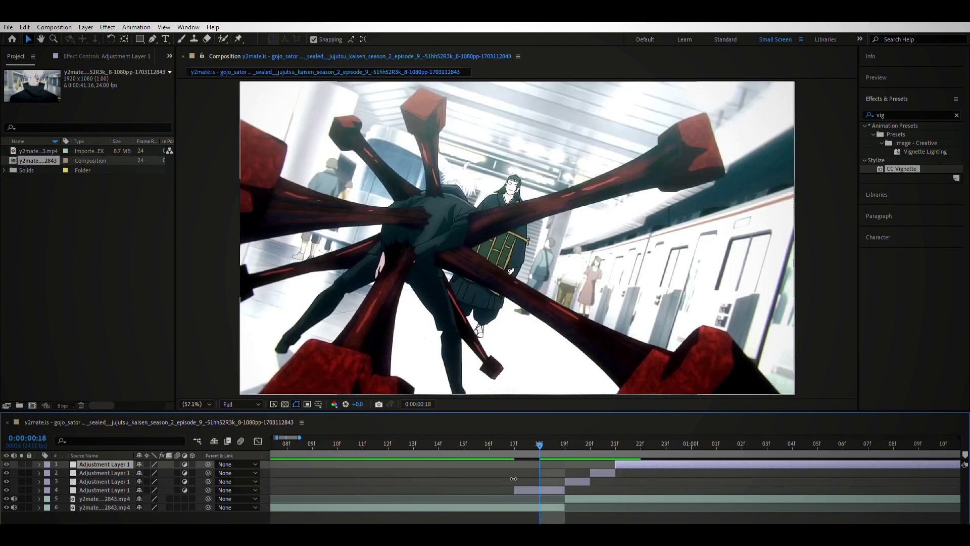
{"action": "left_click_drag", "start_coordinate": [514, 489], "coordinate": [540, 489]}
{"action": "key", "text": "Delete"}
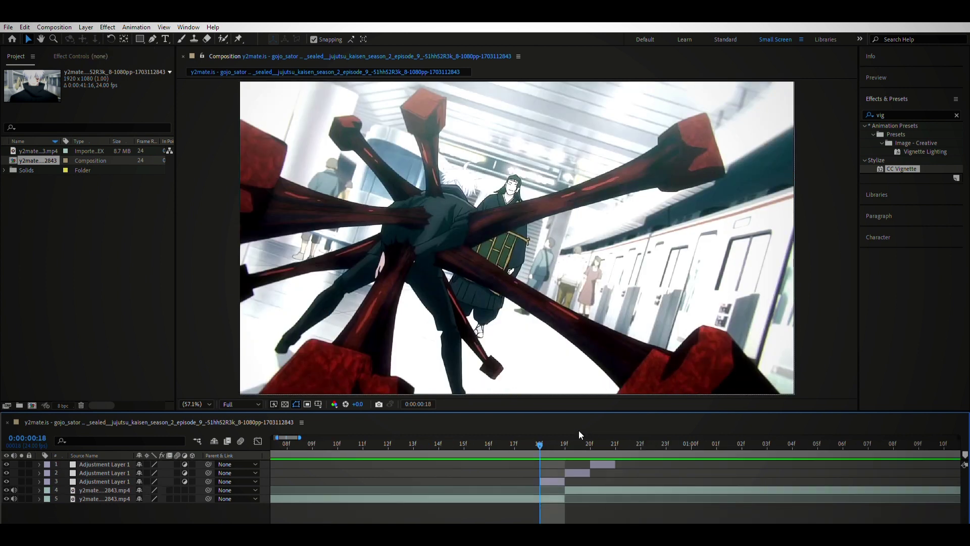
{"action": "left_click", "coordinate": [566, 435]}
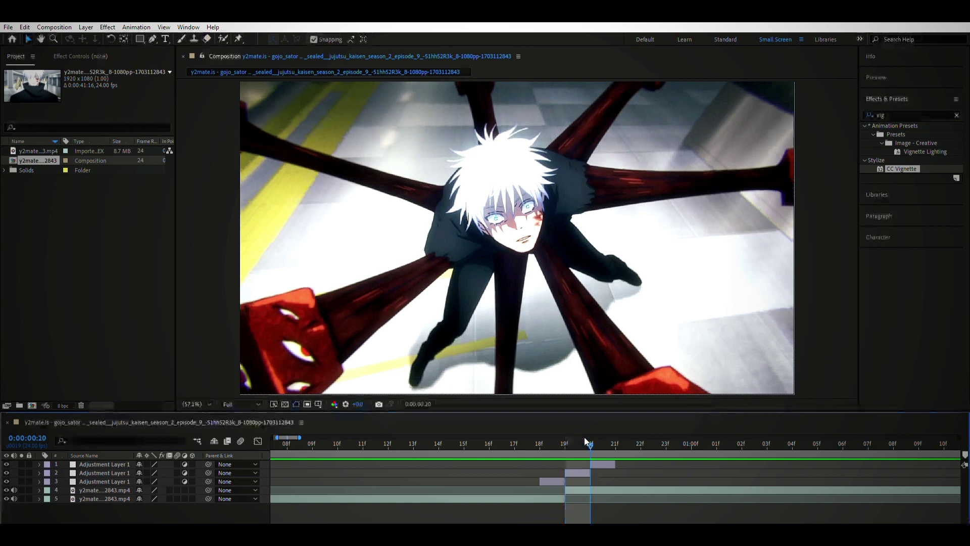
{"action": "left_click", "coordinate": [576, 472]}
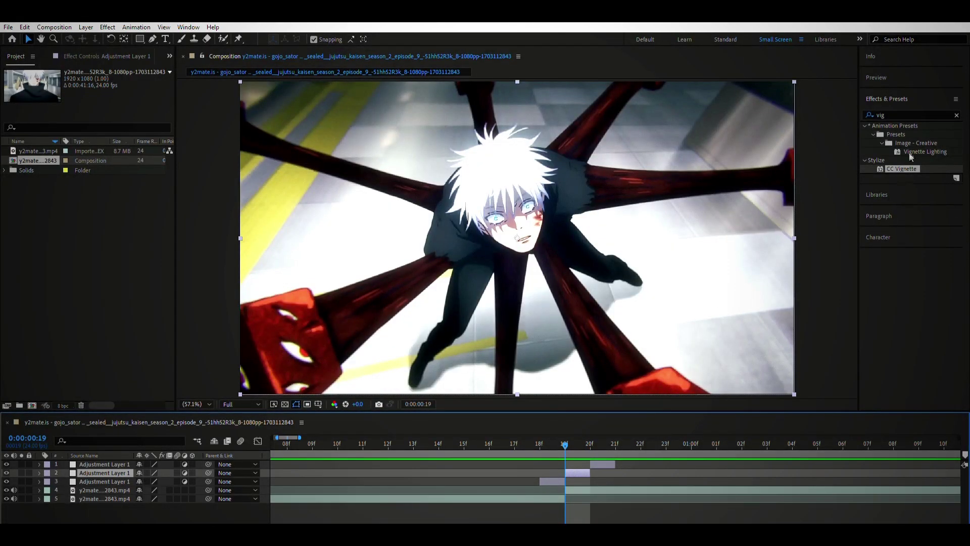
{"action": "left_click", "coordinate": [956, 115]}
- Apply Channel > Invert, found by searching 'inv', to the frame-19 adjustment layer
{"action": "type", "text": "inv"}
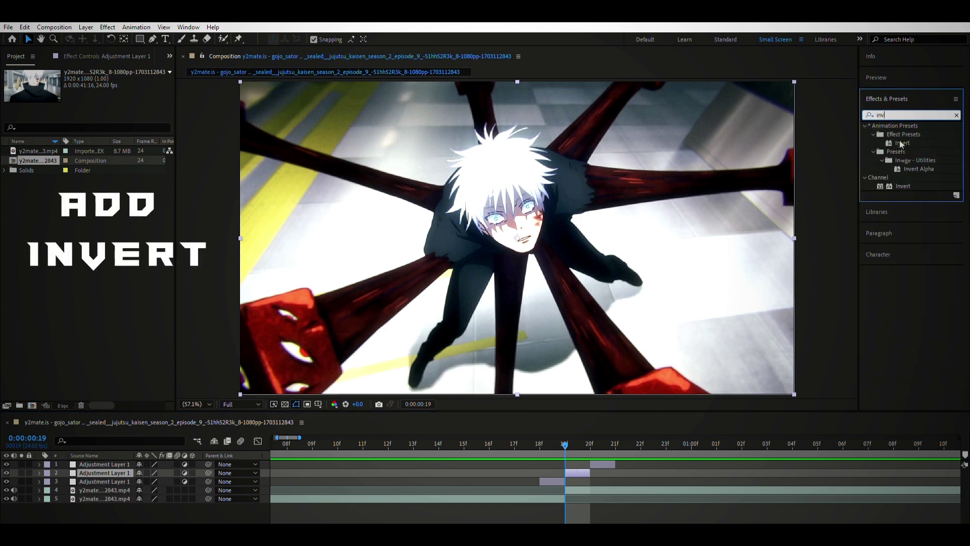
{"action": "left_click", "coordinate": [903, 140]}
{"action": "left_click_drag", "start_coordinate": [902, 186], "coordinate": [580, 472]}
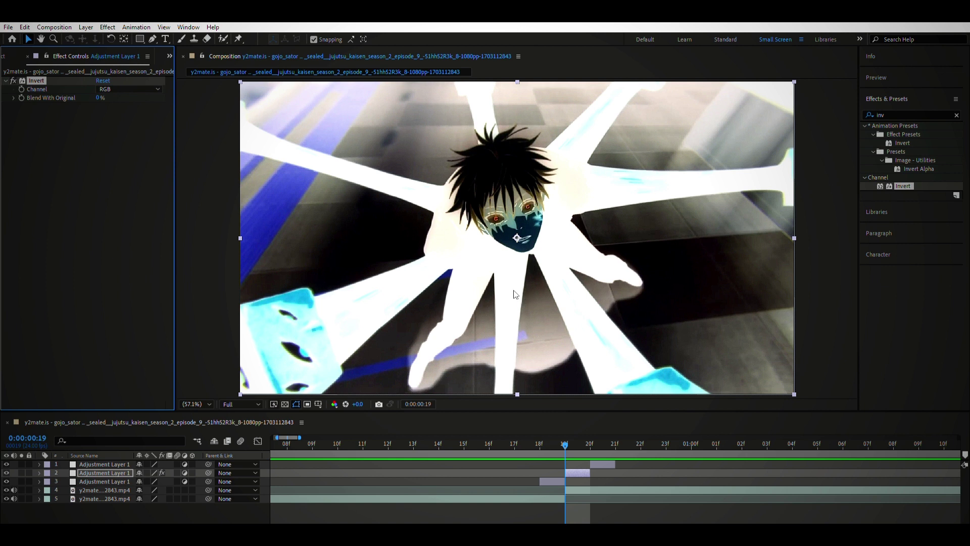
{"action": "left_click", "coordinate": [957, 115]}
{"action": "left_click", "coordinate": [540, 443]}
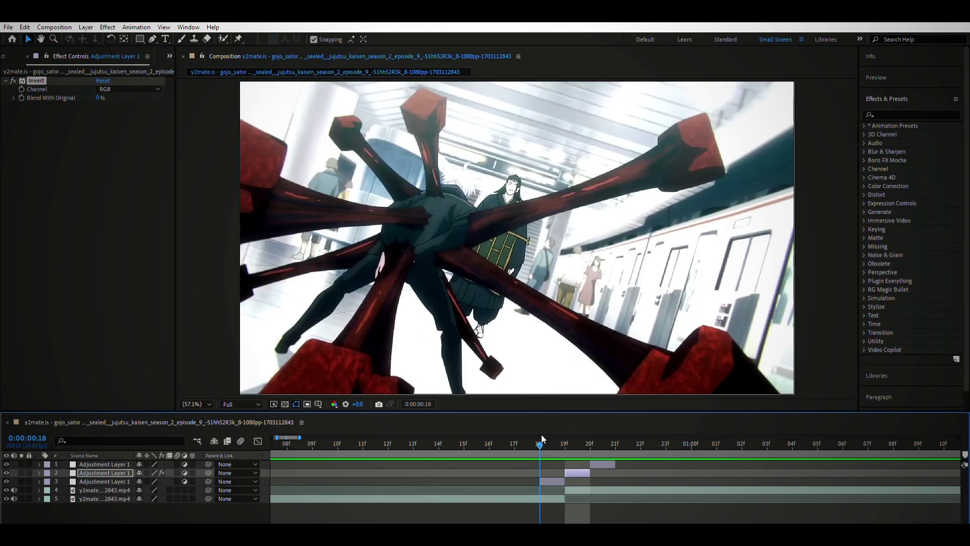
- Apply Stylize > Cartoon to the frame-18 adjustment layer with Render set to Edges
{"action": "left_click", "coordinate": [910, 111]}
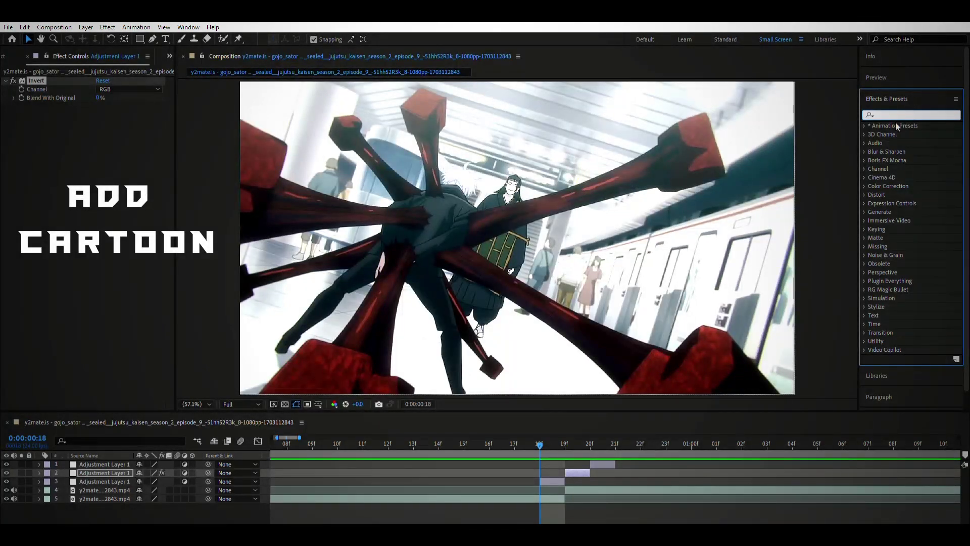
{"action": "type", "text": "cartoo"}
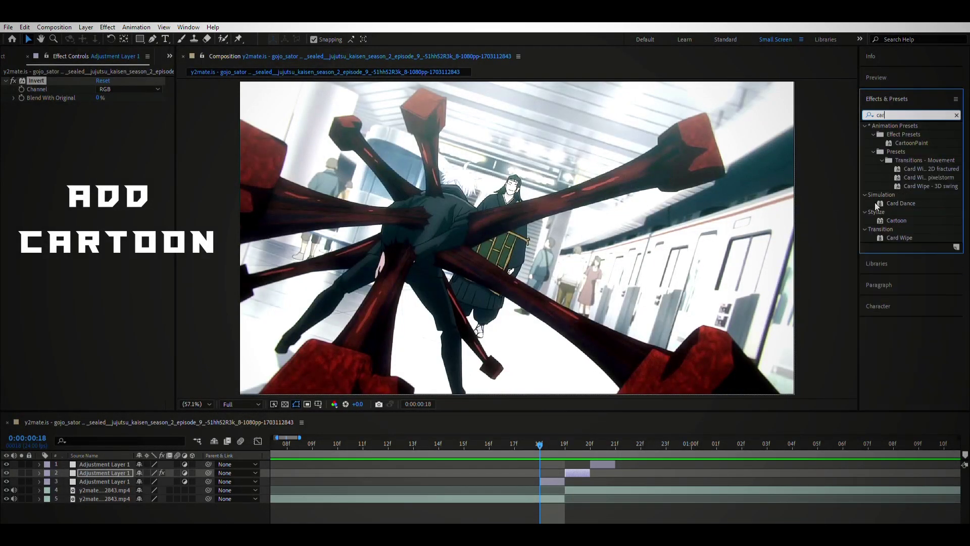
{"action": "mouse_move", "coordinate": [905, 160]}
{"action": "left_mouse_down"}
{"action": "mouse_move", "coordinate": [566, 514]}
{"action": "mouse_move", "coordinate": [558, 480]}
{"action": "left_mouse_up"}
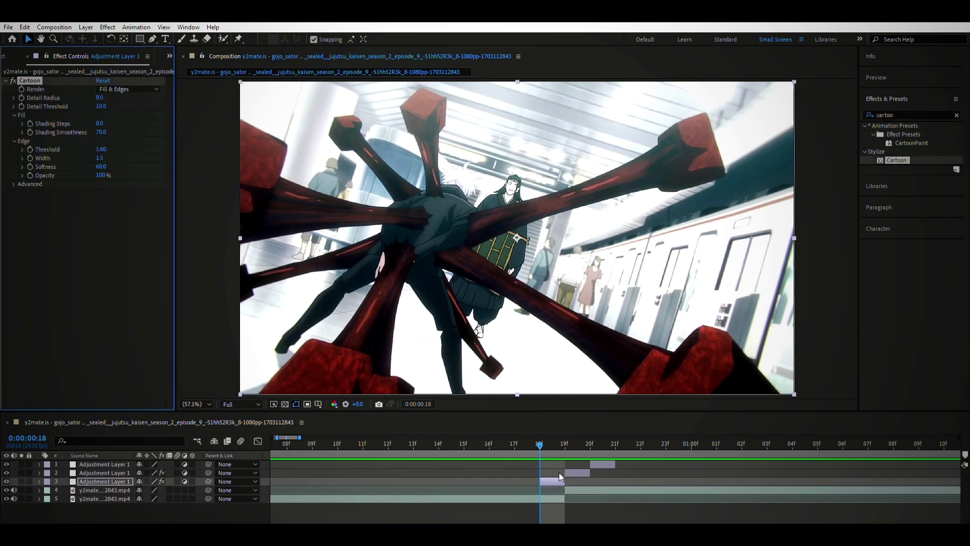
{"action": "left_click", "coordinate": [129, 89]}
{"action": "left_click", "coordinate": [117, 106]}
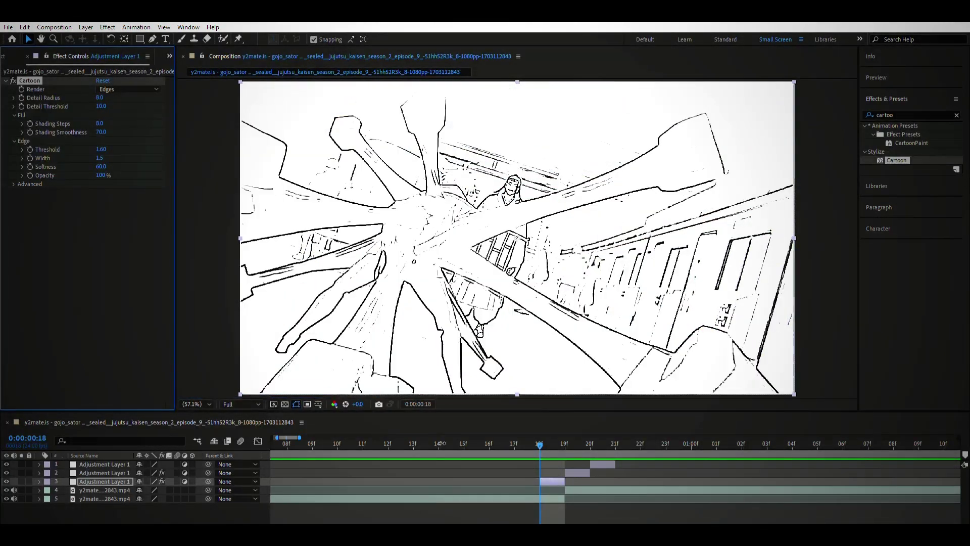
- Add Tint to the frame-18 adjustment layer and swap its colours for white lines on black
{"action": "left_click", "coordinate": [956, 115]}
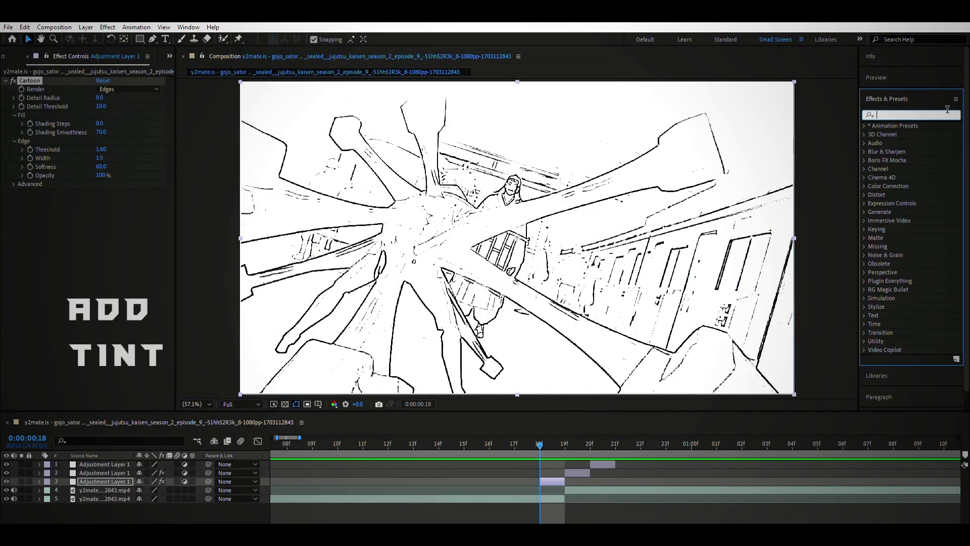
{"action": "type", "text": "tint"}
{"action": "left_click_drag", "start_coordinate": [900, 168], "coordinate": [648, 375]}
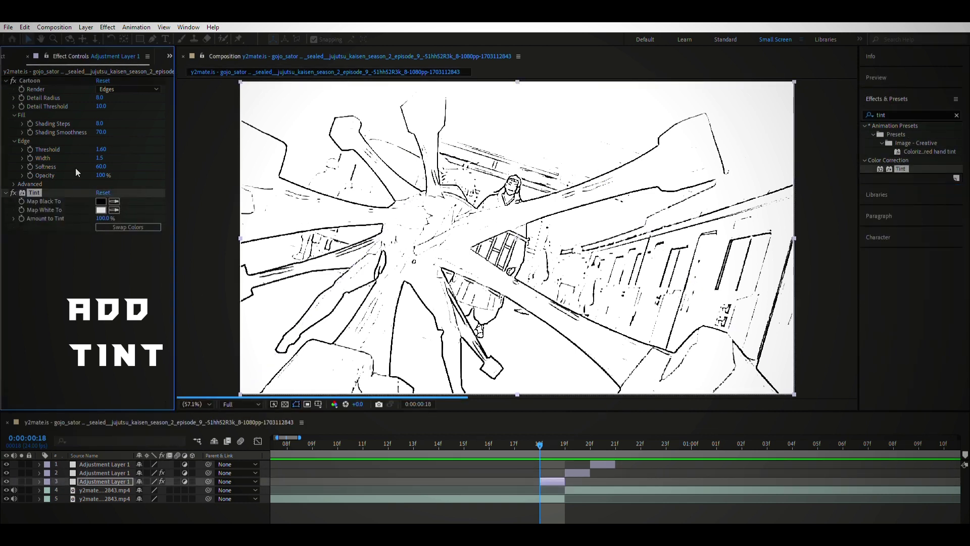
{"action": "left_click", "coordinate": [111, 228]}
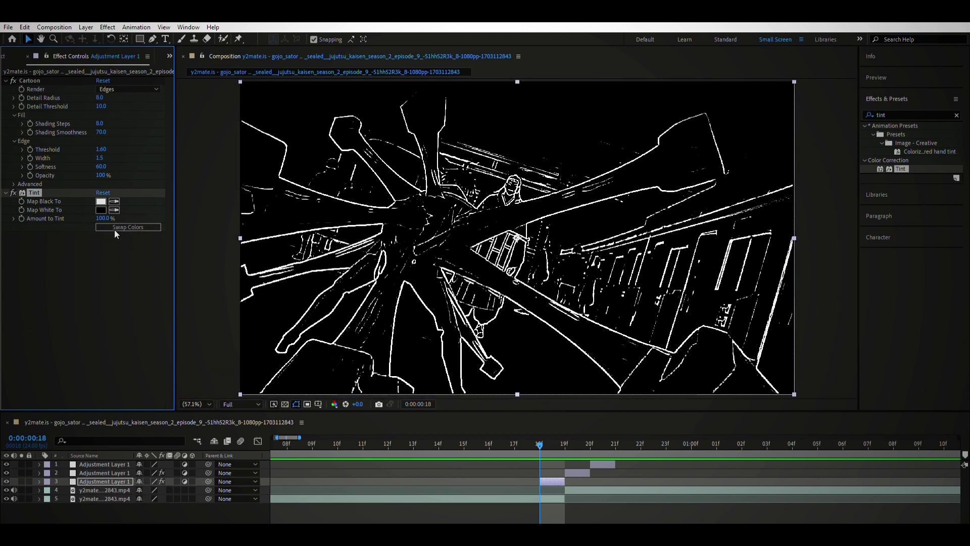
{"action": "left_click", "coordinate": [957, 116]}
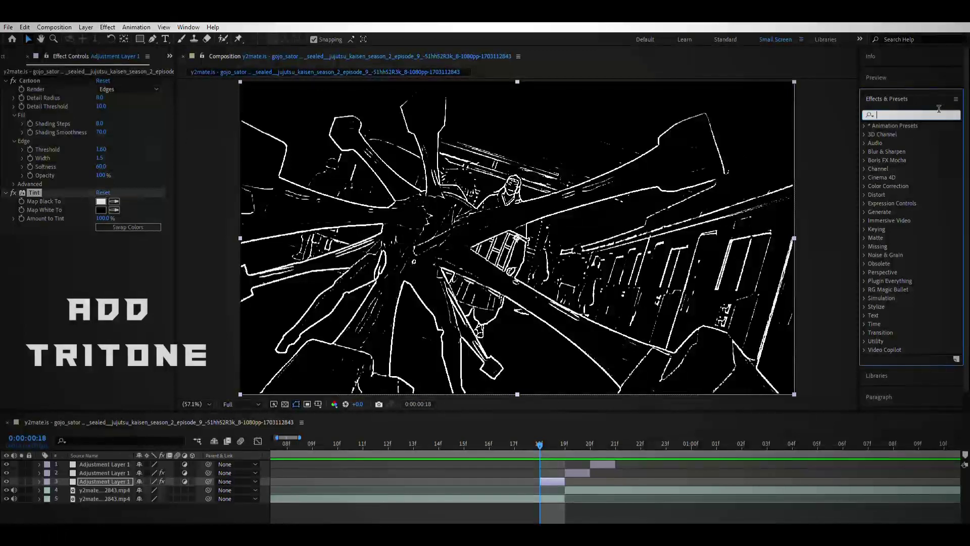
- Apply Color Correction > Tritone to the frame-18 layer with a blue Highlights colour
{"action": "type", "text": "tri"}
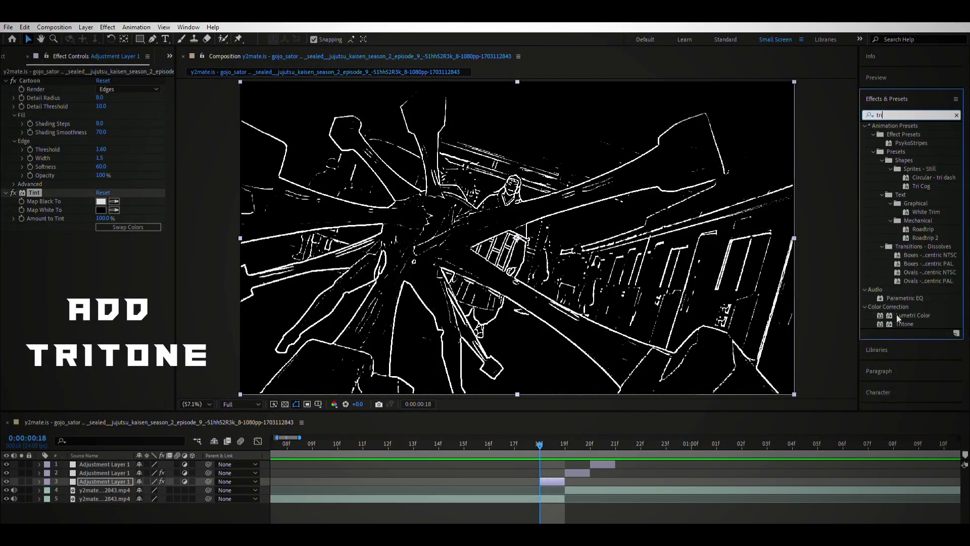
{"action": "left_click_drag", "start_coordinate": [904, 324], "coordinate": [556, 478]}
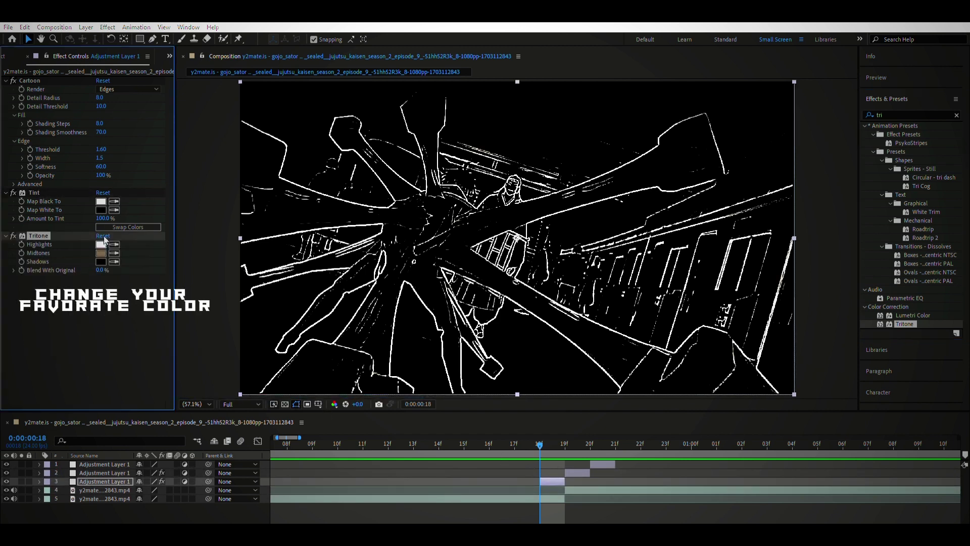
{"action": "left_click", "coordinate": [103, 252]}
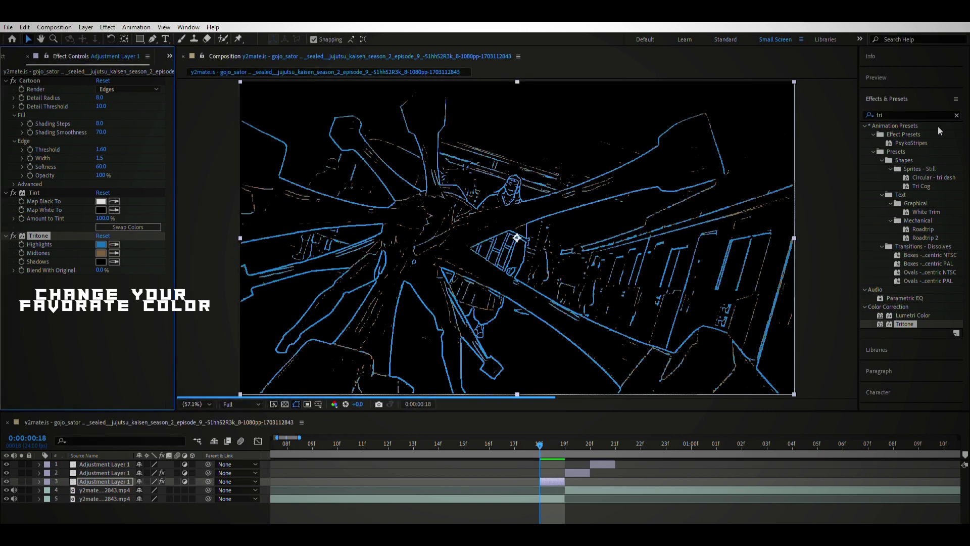
{"action": "left_click", "coordinate": [955, 115]}
- Apply Deep Glow to the frame-18 adjustment layer and set its Radius to 250
{"action": "type", "text": "ti"}
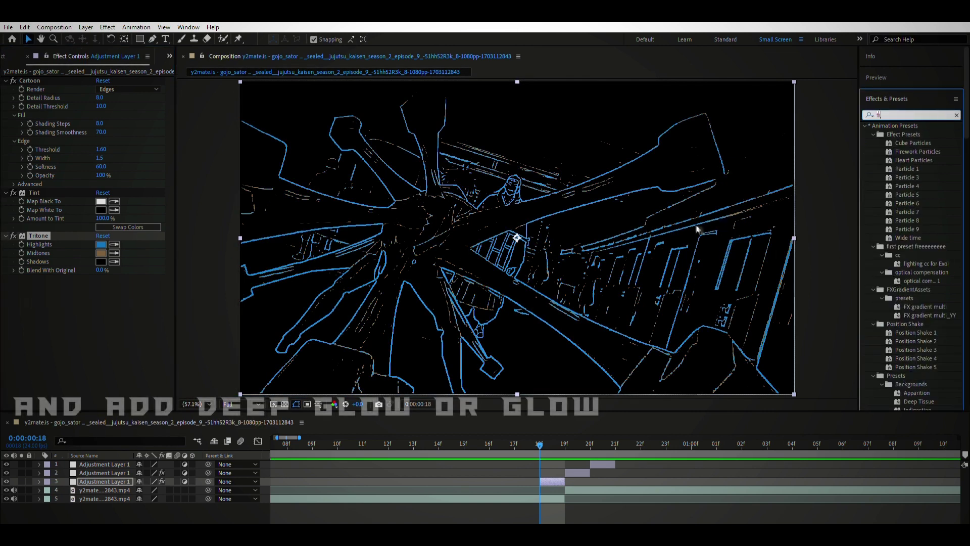
{"action": "key", "text": "BackSpace"}
{"action": "key", "text": "BackSpace"}
{"action": "type", "text": "dee"}
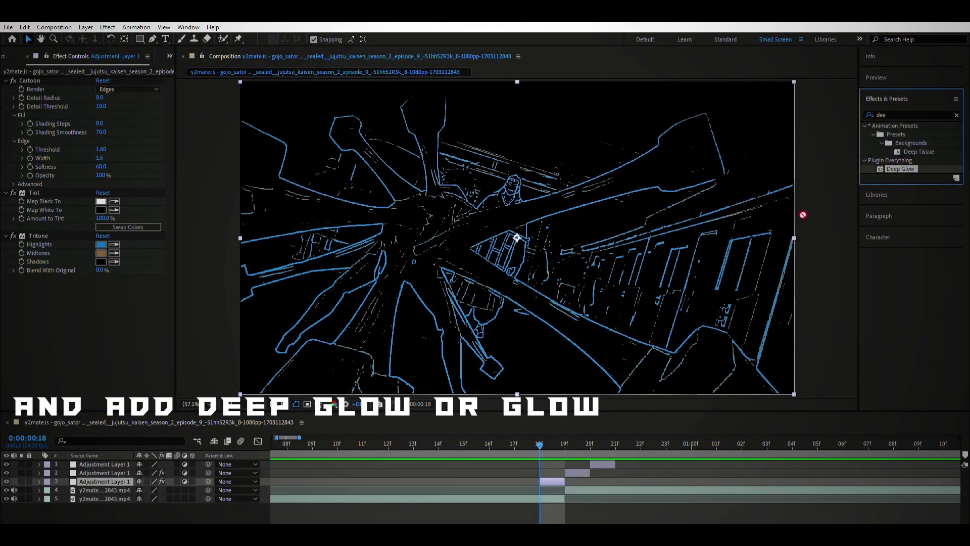
{"action": "left_click_drag", "start_coordinate": [803, 215], "coordinate": [107, 302]}
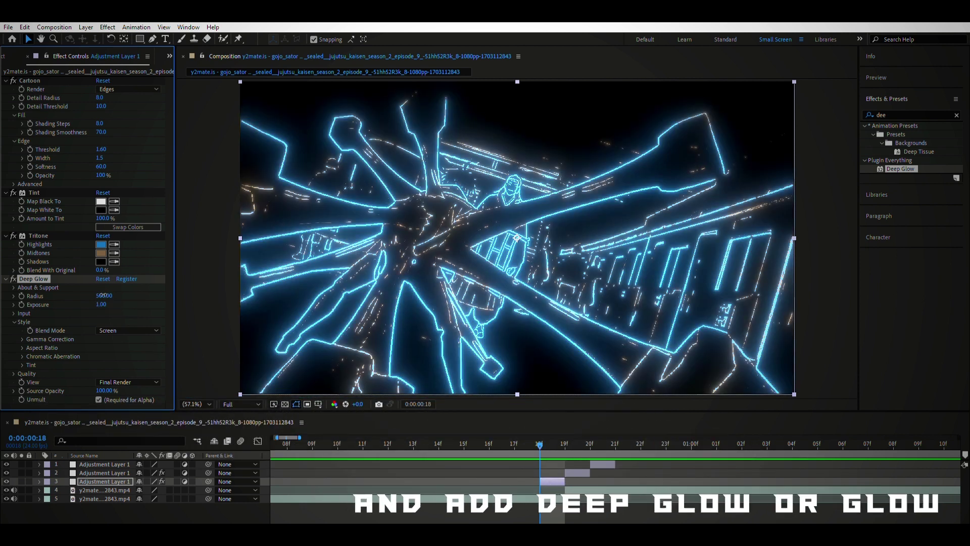
{"action": "left_click", "coordinate": [103, 295]}
{"action": "type", "text": "250"}
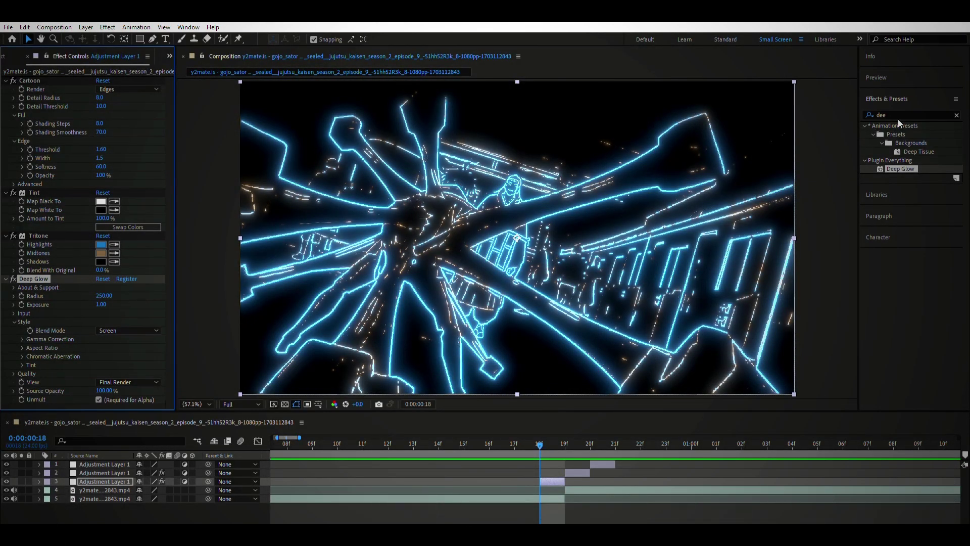
{"action": "left_click", "coordinate": [956, 114]}
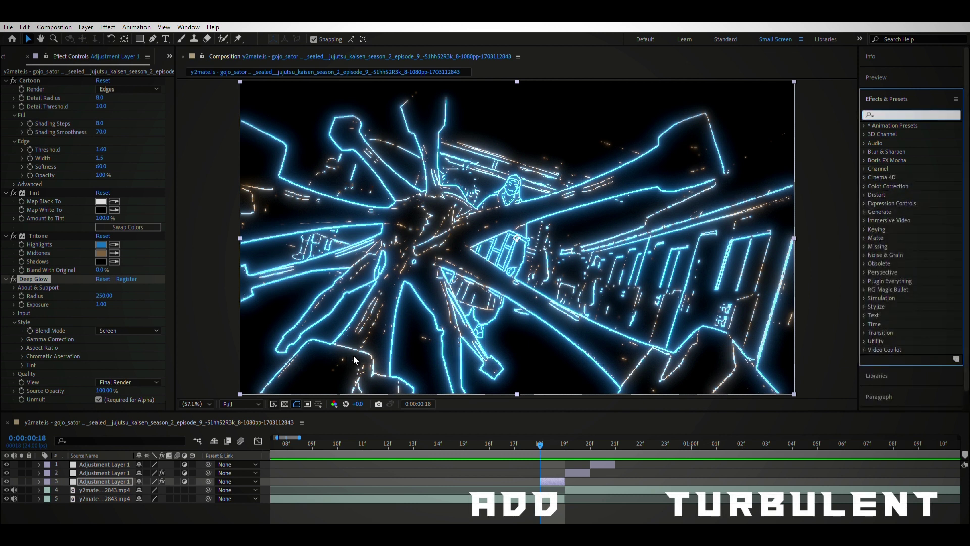
- Apply Turbulent Displace with Horizontal Displacement, Amount 660 and Size 2 to the frame-18 layer
{"action": "type", "text": "tur"}
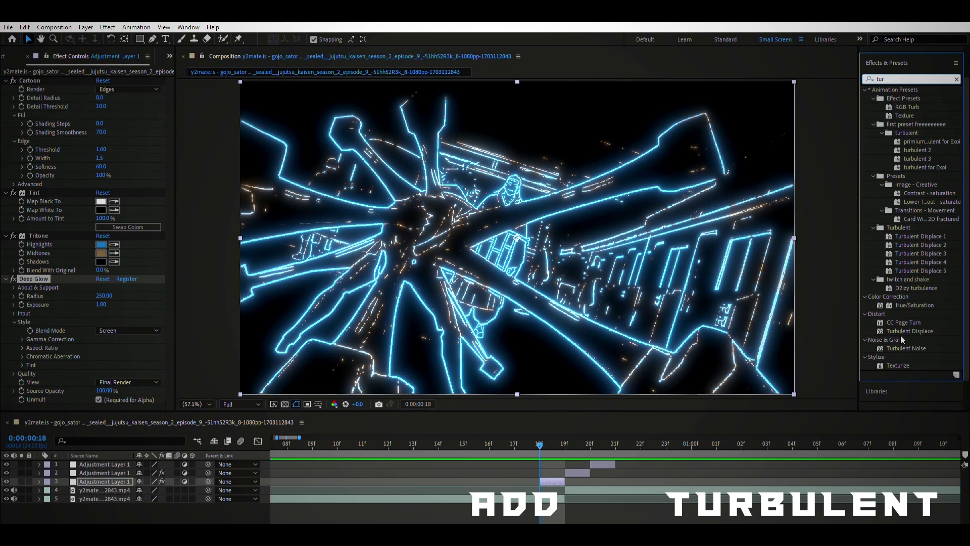
{"action": "left_click_drag", "start_coordinate": [900, 332], "coordinate": [545, 480]}
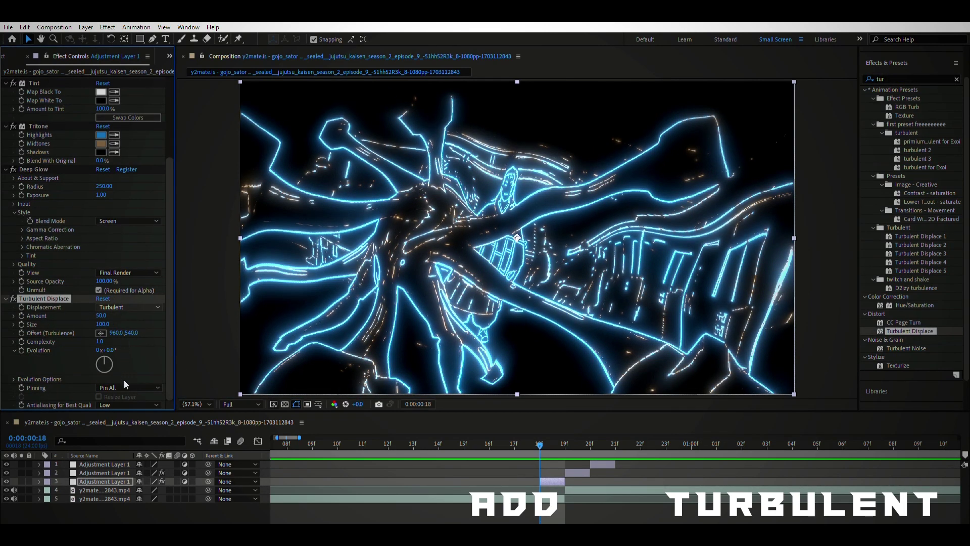
{"action": "left_click", "coordinate": [126, 392]}
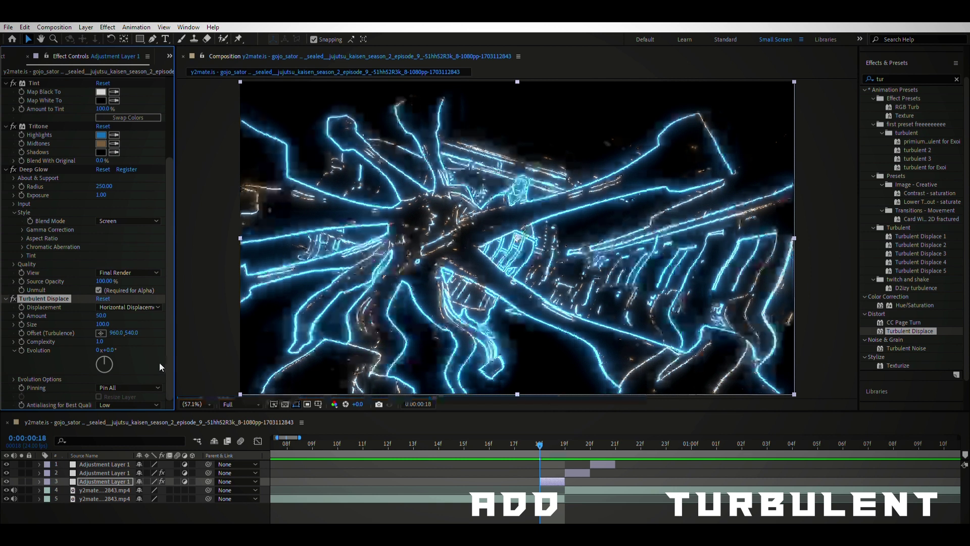
{"action": "left_click", "coordinate": [136, 348]}
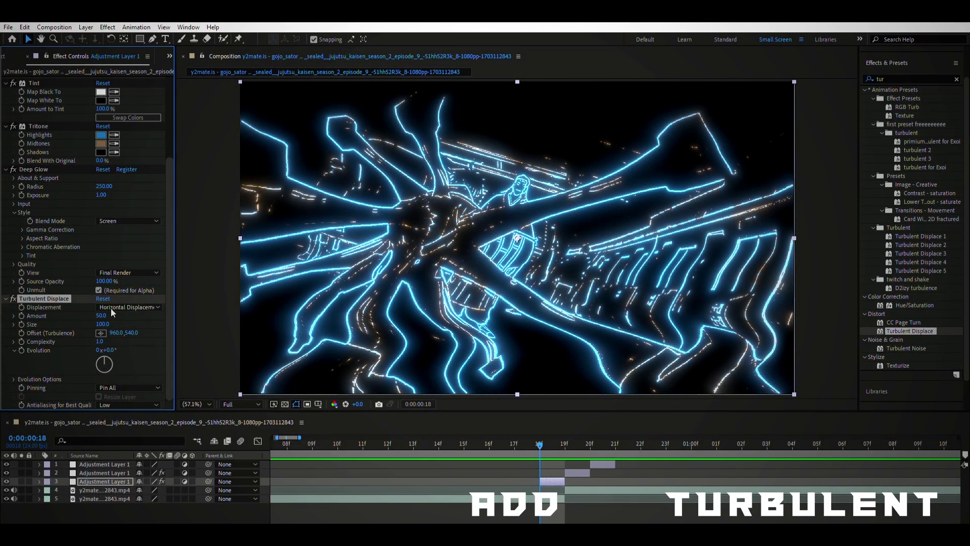
{"action": "mouse_move", "coordinate": [100, 315]}
{"action": "left_mouse_down"}
{"action": "mouse_move", "coordinate": [80, 324]}
{"action": "mouse_move", "coordinate": [284, 318]}
{"action": "mouse_move", "coordinate": [356, 341]}
{"action": "left_mouse_up"}
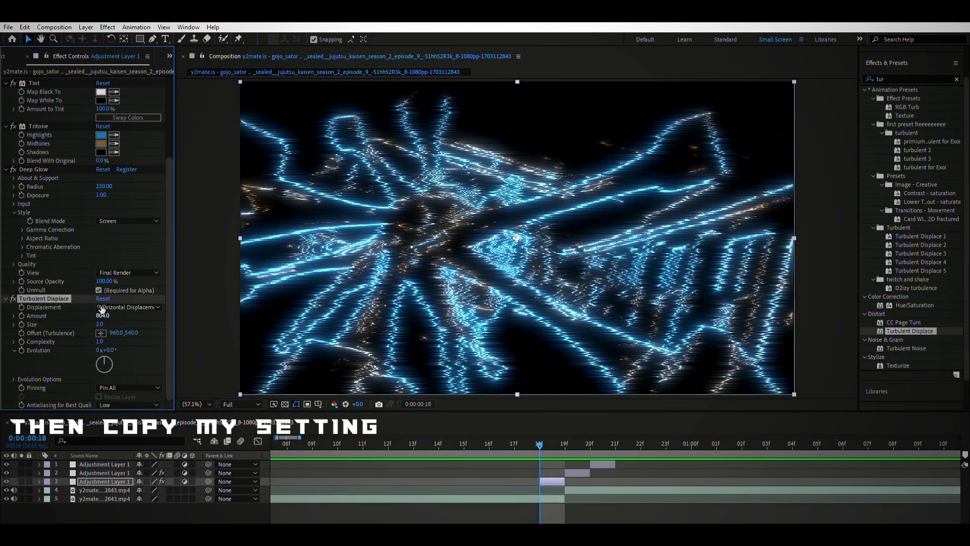
{"action": "left_click_drag", "start_coordinate": [84, 318], "coordinate": [68, 332]}
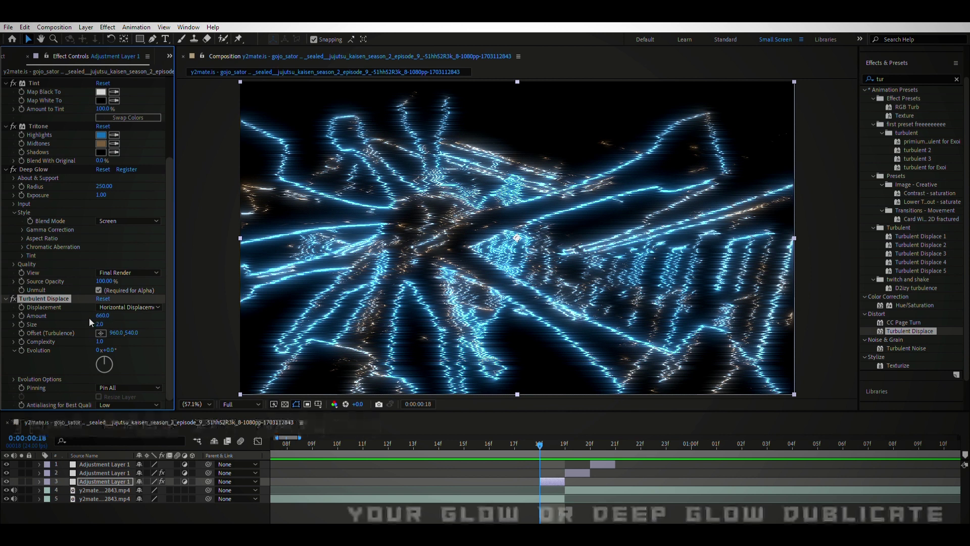
{"action": "left_click", "coordinate": [45, 170]}
- Duplicate Deep Glow and move Turbulent Displace above both glows, right after Tritone
{"action": "key", "text": "ctrl+d"}
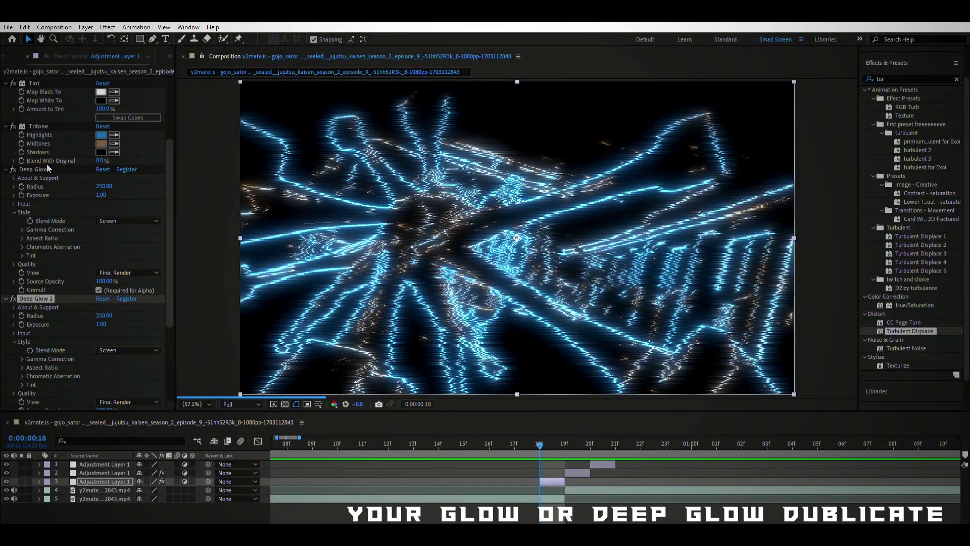
{"action": "scroll", "coordinate": [30, 288], "scroll_direction": "down", "scroll_amount": 3}
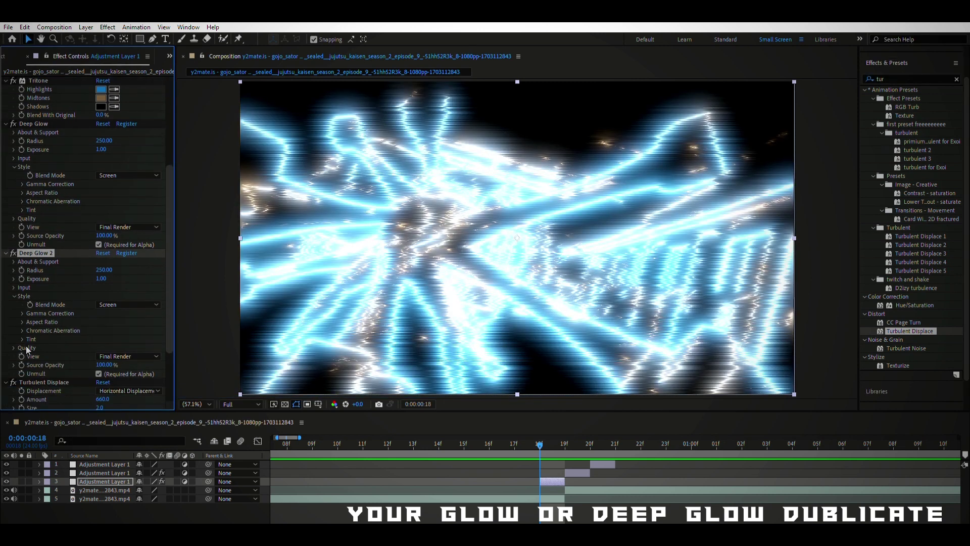
{"action": "left_click_drag", "start_coordinate": [27, 382], "coordinate": [51, 117]}
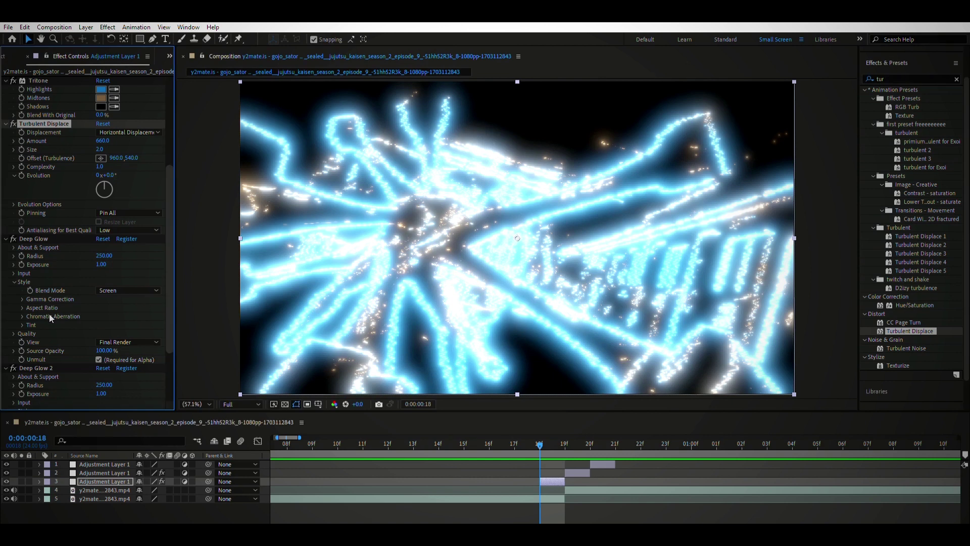
{"action": "scroll", "coordinate": [89, 246], "scroll_direction": "up", "scroll_amount": 1}
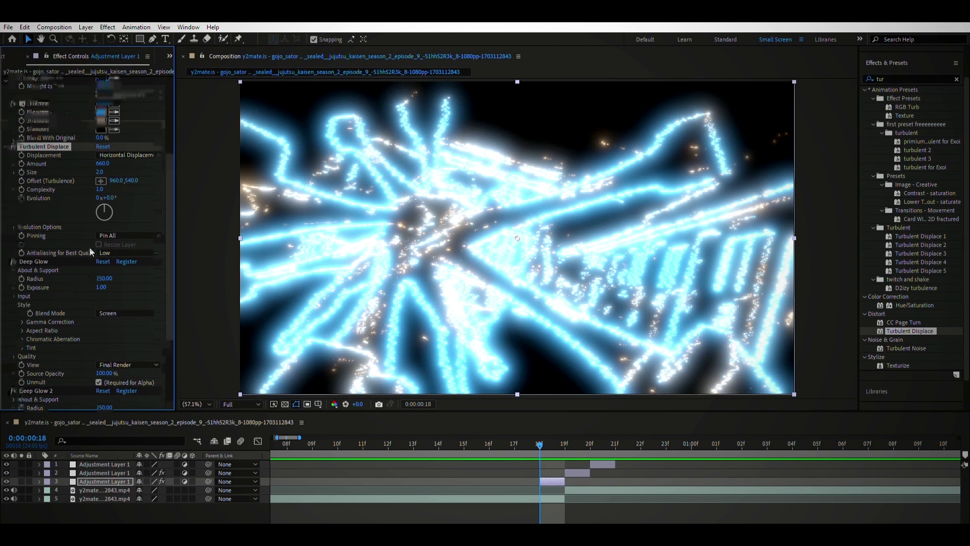
{"action": "left_click", "coordinate": [957, 77]}
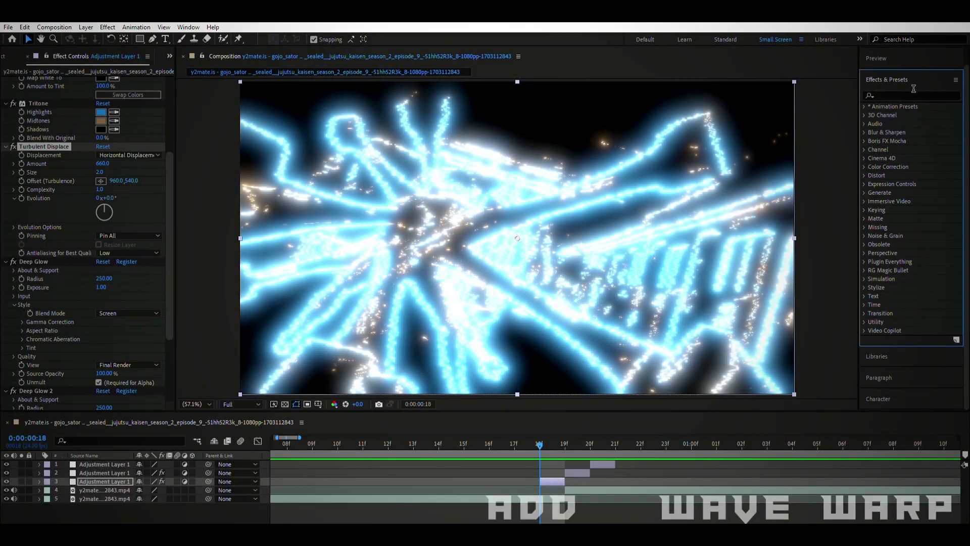
- Apply Wave Warp to the frame-18 layer with Smooth Noise waves, Wave Height 25 and Wave Width 35
{"action": "type", "text": "wave"}
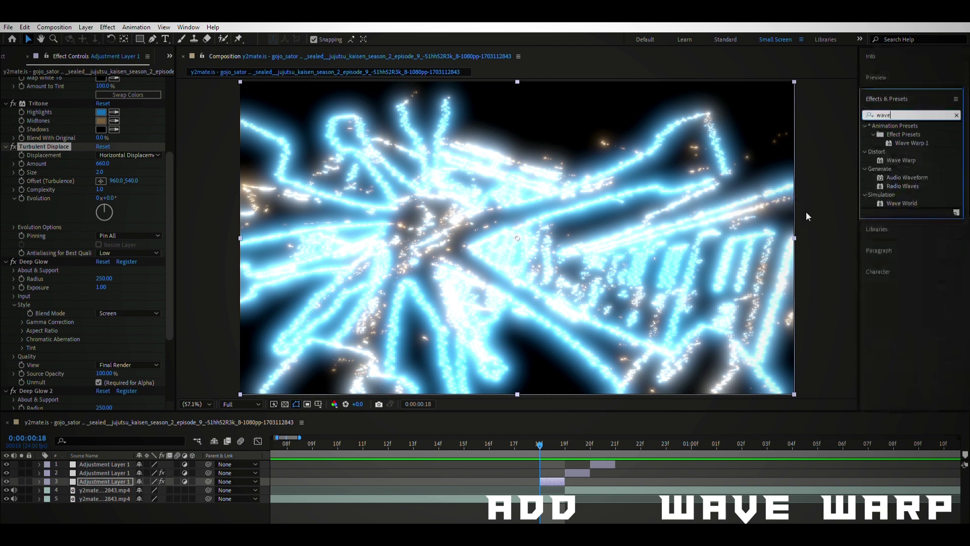
{"action": "mouse_move", "coordinate": [901, 159]}
{"action": "left_mouse_down"}
{"action": "mouse_move", "coordinate": [554, 463]}
{"action": "mouse_move", "coordinate": [552, 481]}
{"action": "left_mouse_up"}
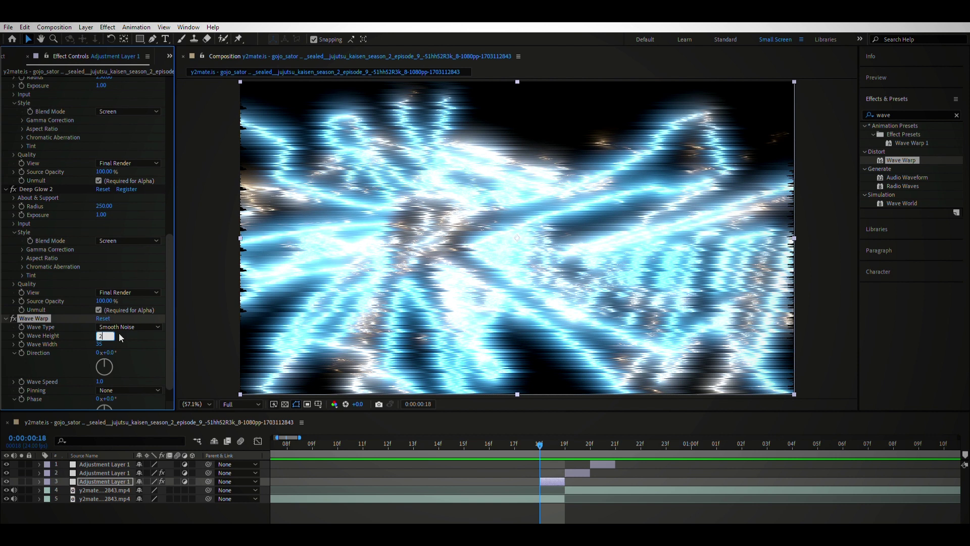
{"action": "type", "text": "5"}
{"action": "key", "text": "Return"}
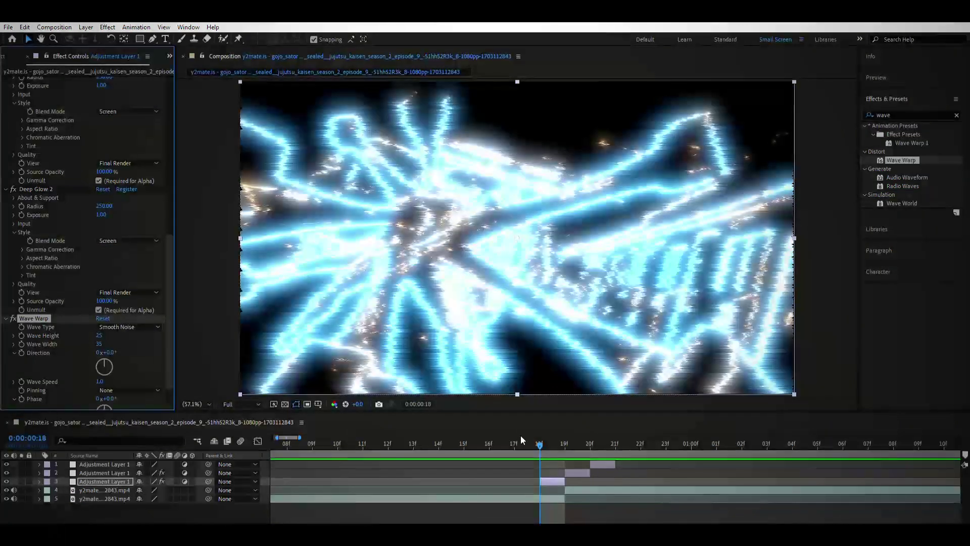
{"action": "left_click_drag", "start_coordinate": [576, 442], "coordinate": [548, 450]}
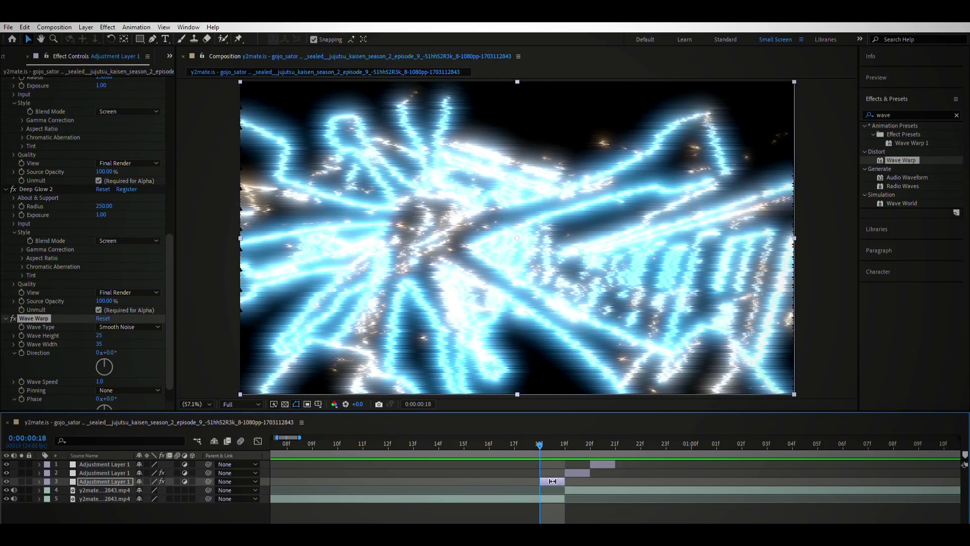
{"action": "left_click", "coordinate": [552, 481]}
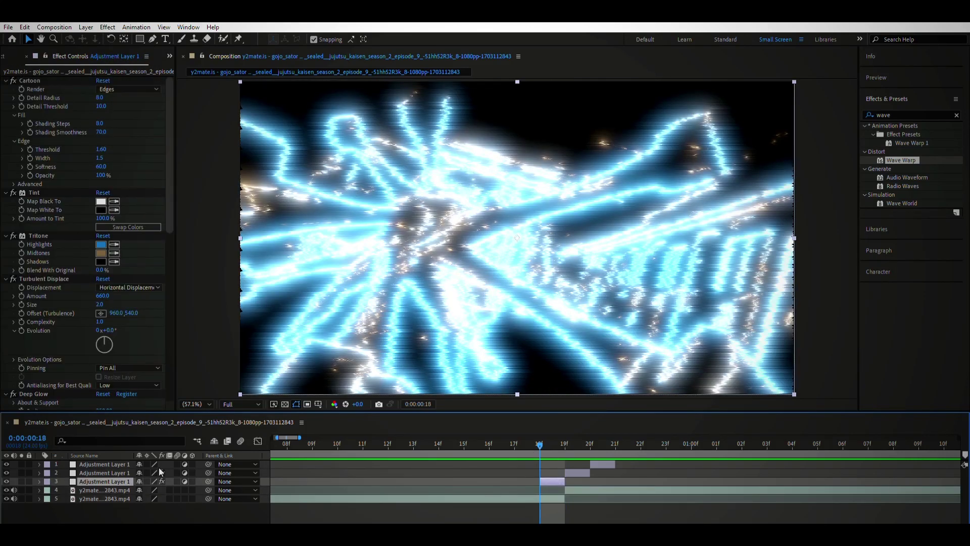
- Duplicate Tritone into Tritone 2 with yellow highlights and cyan midtones, then duplicate the neon layer
{"action": "left_click", "coordinate": [46, 236]}
{"action": "key", "text": "ctrl+d"}
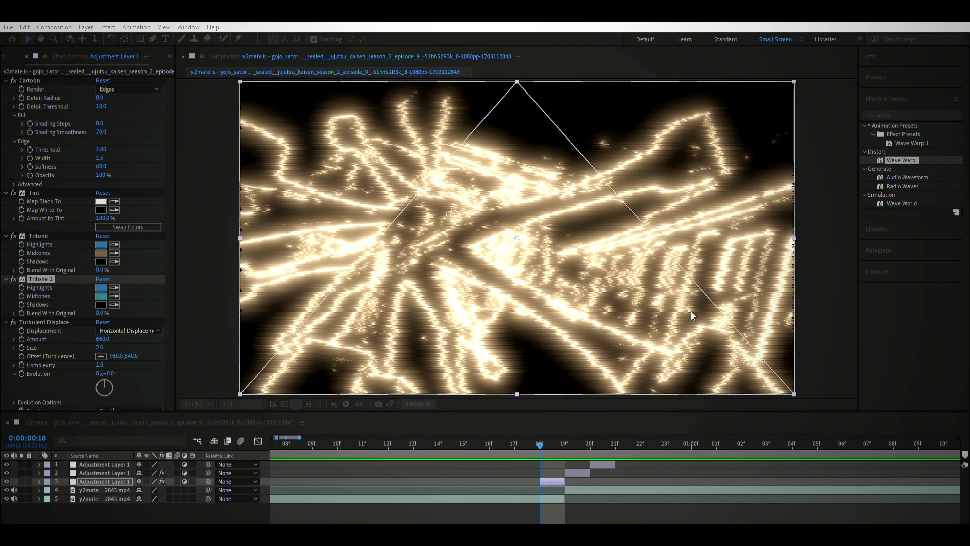
{"action": "left_click", "coordinate": [777, 258]}
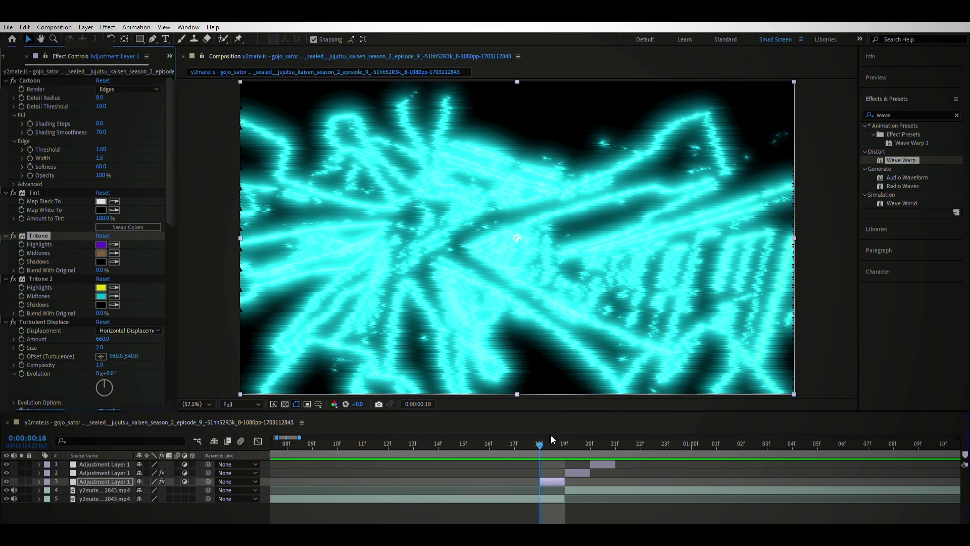
{"action": "key", "text": "ctrl+d"}
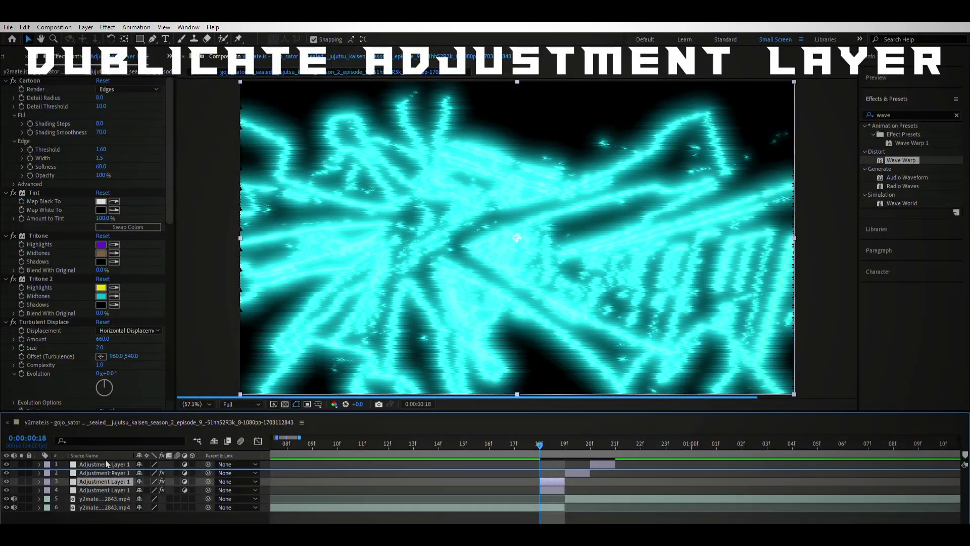
- Move the neon layer copy up, delete the empty adjustment layer, and start the copy at frame 20
{"action": "left_click_drag", "start_coordinate": [101, 471], "coordinate": [105, 468]}
{"action": "left_click", "coordinate": [602, 464]}
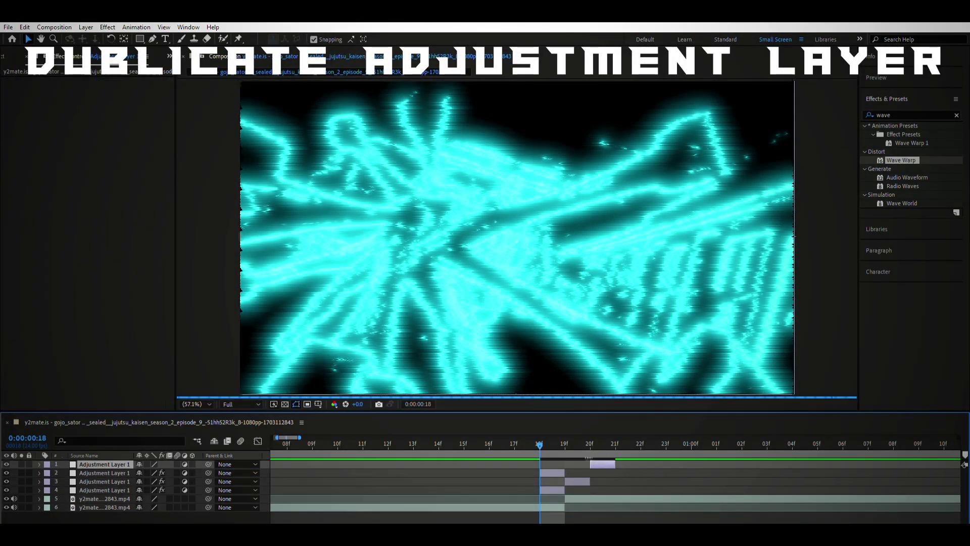
{"action": "key", "text": "Delete"}
{"action": "mouse_move", "coordinate": [553, 462]}
{"action": "left_mouse_down"}
{"action": "mouse_move", "coordinate": [603, 460]}
{"action": "mouse_move", "coordinate": [599, 449]}
{"action": "left_mouse_up"}
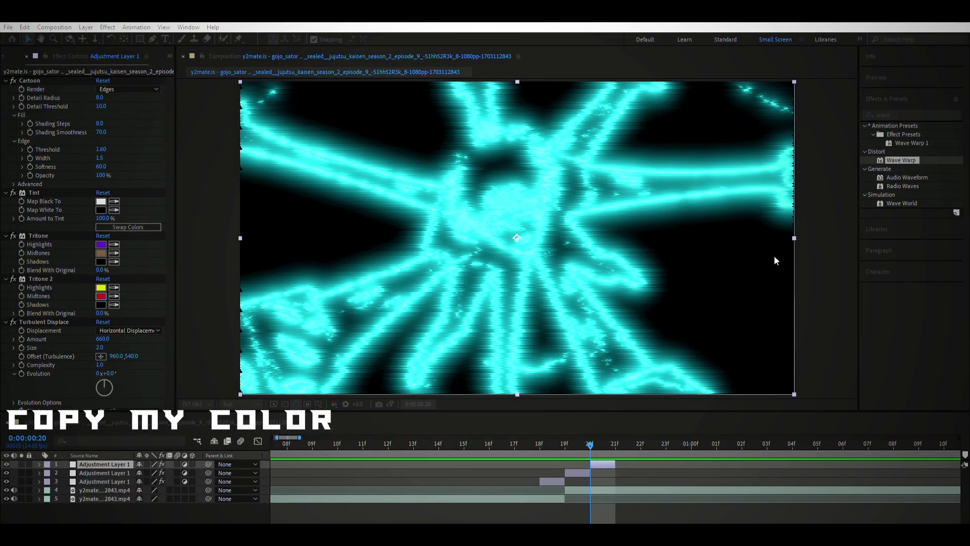
{"action": "left_click", "coordinate": [60, 279]}
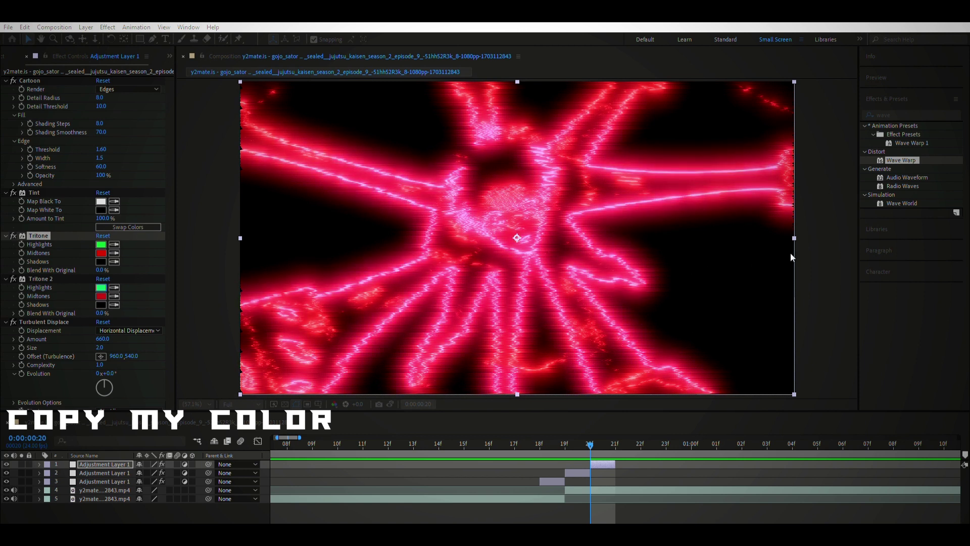
- Give Tritone 2 on the copied layer green highlights and red midtones for a red-orange glow
{"action": "left_click", "coordinate": [105, 290]}
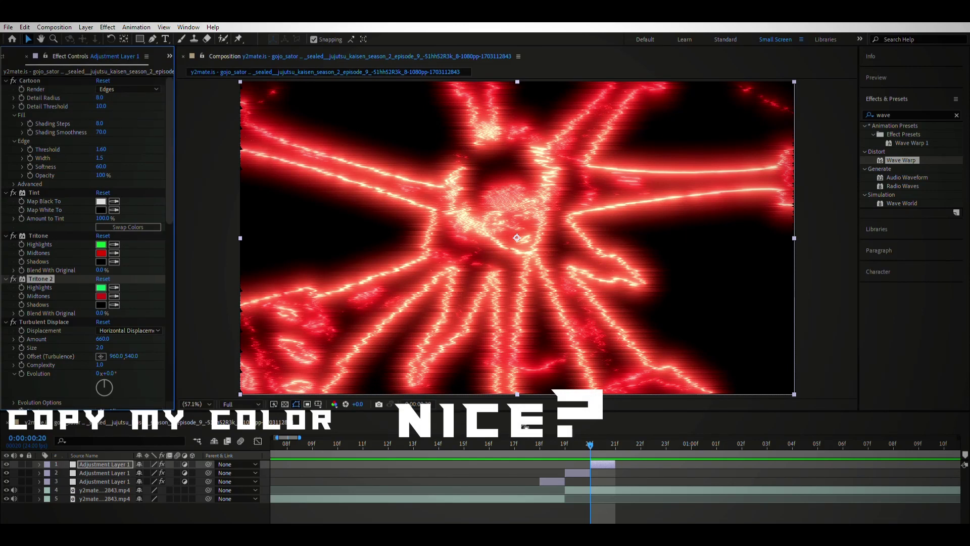
{"action": "mouse_move", "coordinate": [547, 444]}
{"action": "left_mouse_down"}
{"action": "mouse_move", "coordinate": [396, 445]}
{"action": "mouse_move", "coordinate": [428, 435]}
{"action": "mouse_move", "coordinate": [587, 448]}
{"action": "left_mouse_up"}
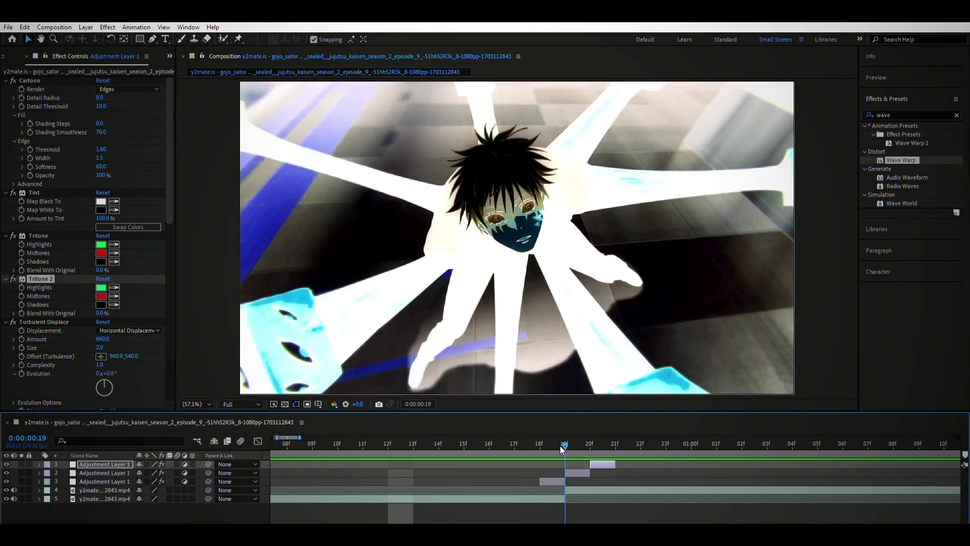
- Switch the frame-20 layer's Cartoon render to Fill and check the red clip
{"action": "left_click_drag", "start_coordinate": [588, 450], "coordinate": [544, 455]}
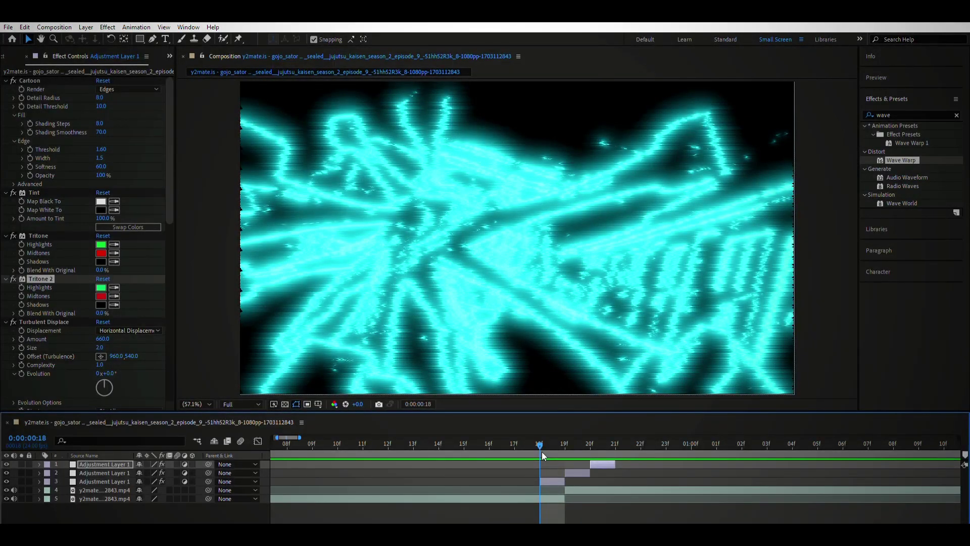
{"action": "left_click", "coordinate": [133, 80]}
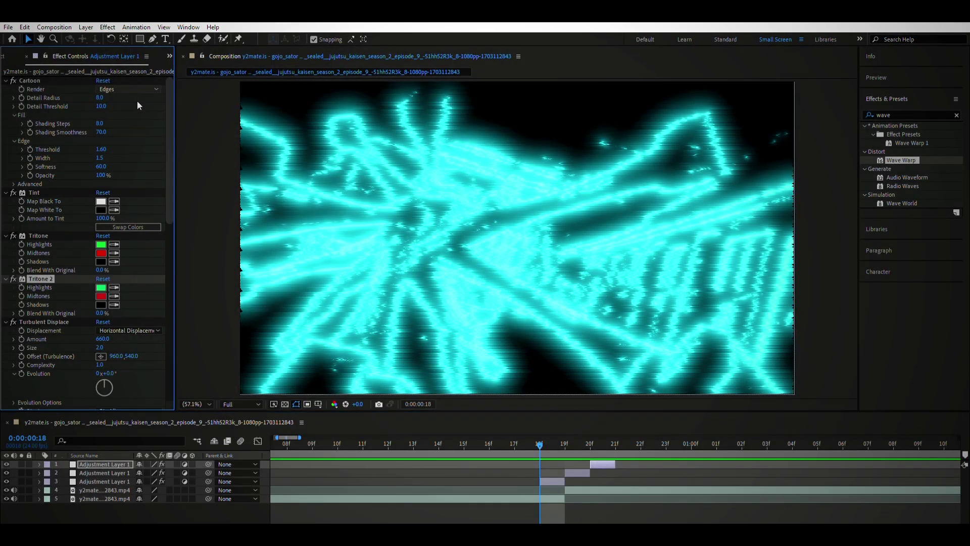
{"action": "left_click", "coordinate": [138, 91]}
{"action": "left_click", "coordinate": [137, 82]}
{"action": "left_click", "coordinate": [591, 444]}
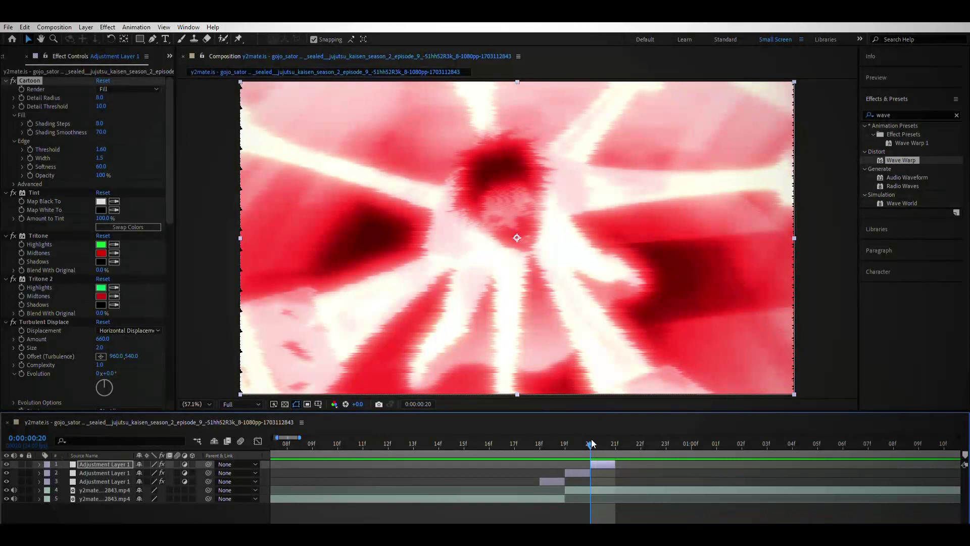
- On the cyan clip's adjustment layer, try Cartoon Fill, then return it to Edges
{"action": "left_click_drag", "start_coordinate": [591, 439], "coordinate": [542, 467]}
{"action": "left_click", "coordinate": [542, 465]}
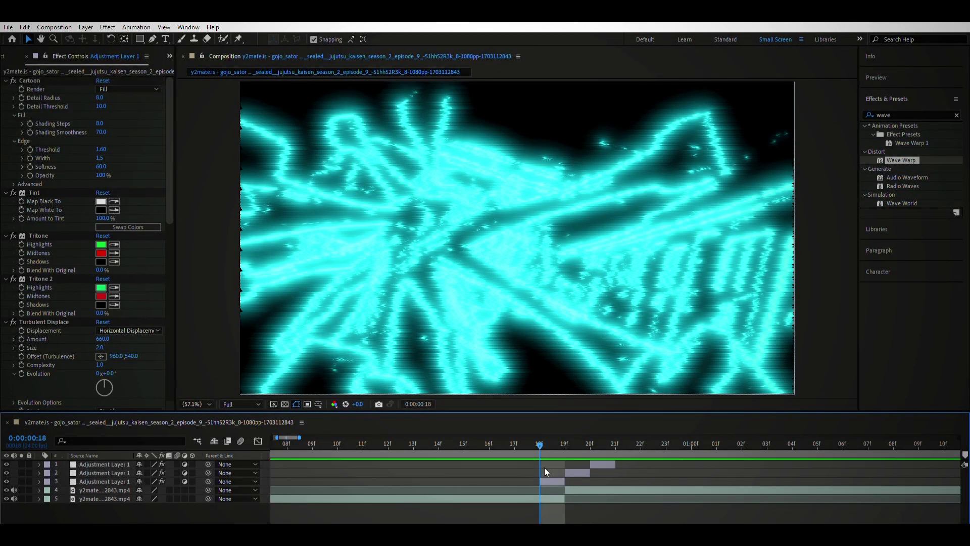
{"action": "left_click", "coordinate": [546, 481]}
{"action": "left_click", "coordinate": [117, 88]}
{"action": "left_click", "coordinate": [124, 84]}
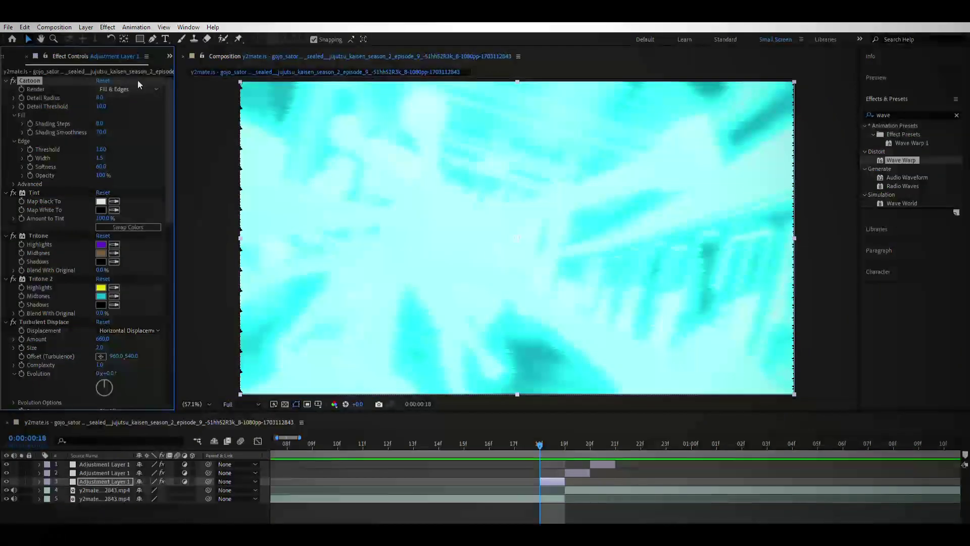
{"action": "left_click", "coordinate": [137, 89]}
{"action": "left_click", "coordinate": [130, 101]}
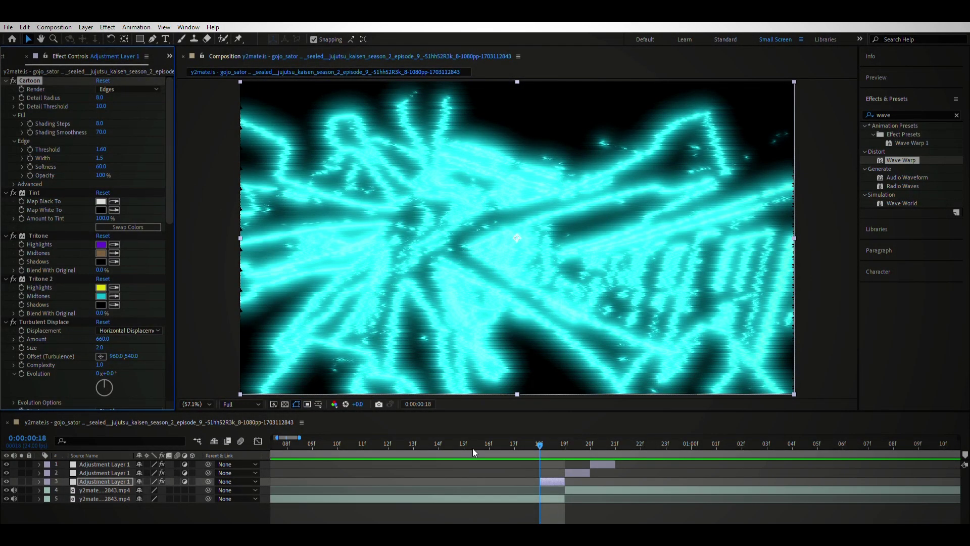
- Scrub and play a preview across the cyan-to-red cut, then rewind to frame 8
{"action": "left_click_drag", "start_coordinate": [513, 442], "coordinate": [555, 446]}
{"action": "key", "text": "space"}
{"action": "left_click", "coordinate": [402, 440]}
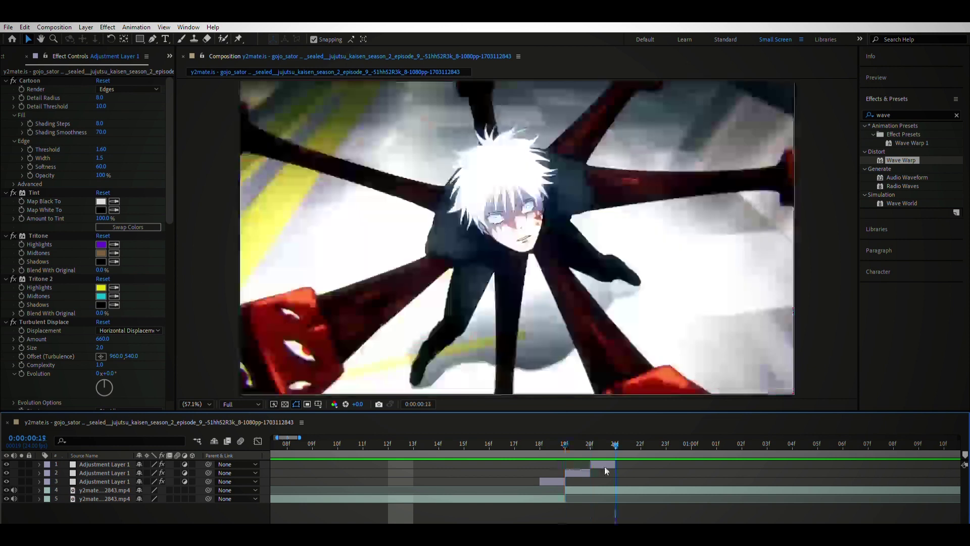
{"action": "left_click_drag", "start_coordinate": [609, 445], "coordinate": [236, 456]}
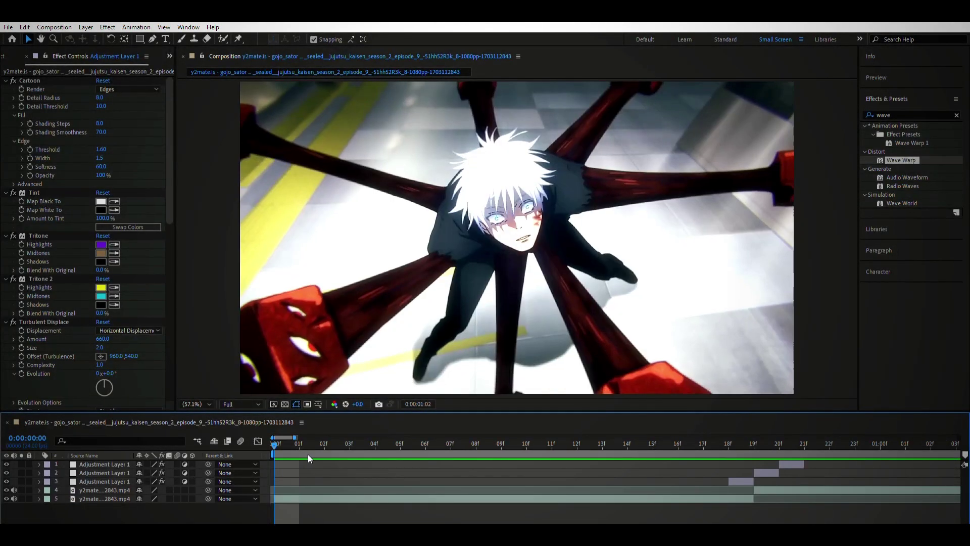